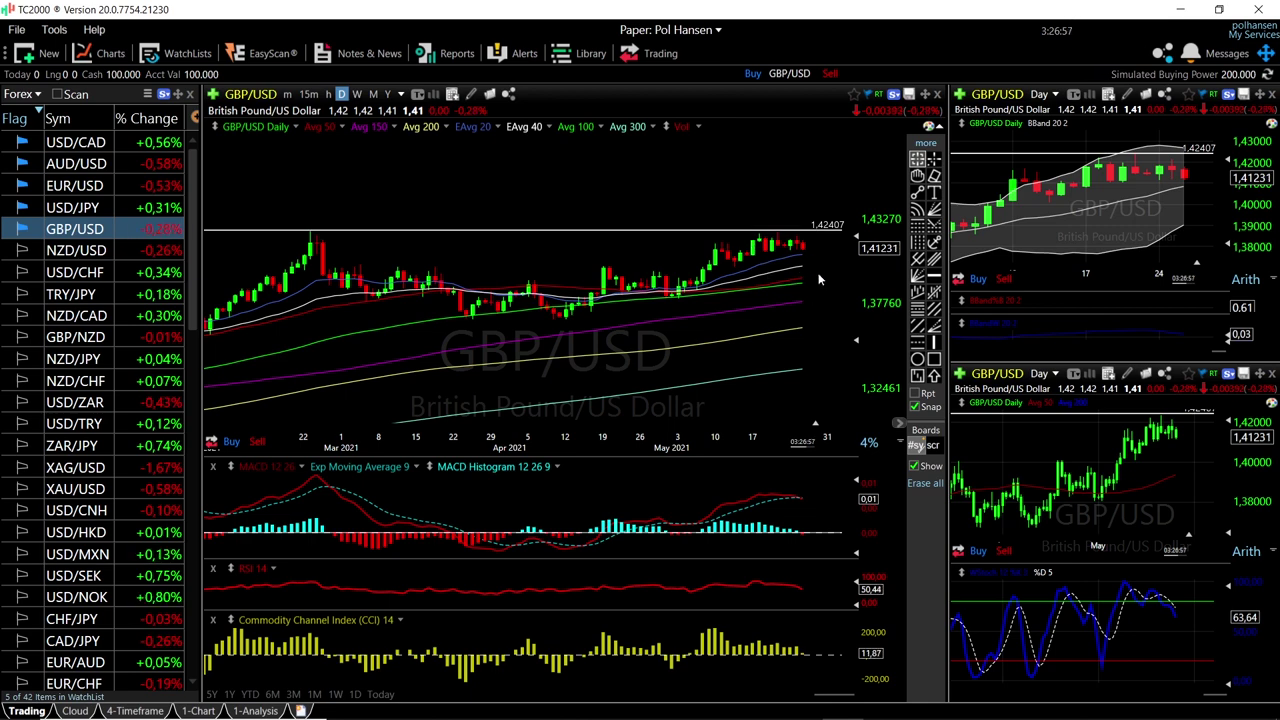
Zoom the GBP/USD chart and read a bar's price and indicator values
scroll(825, 266, "up", 2)
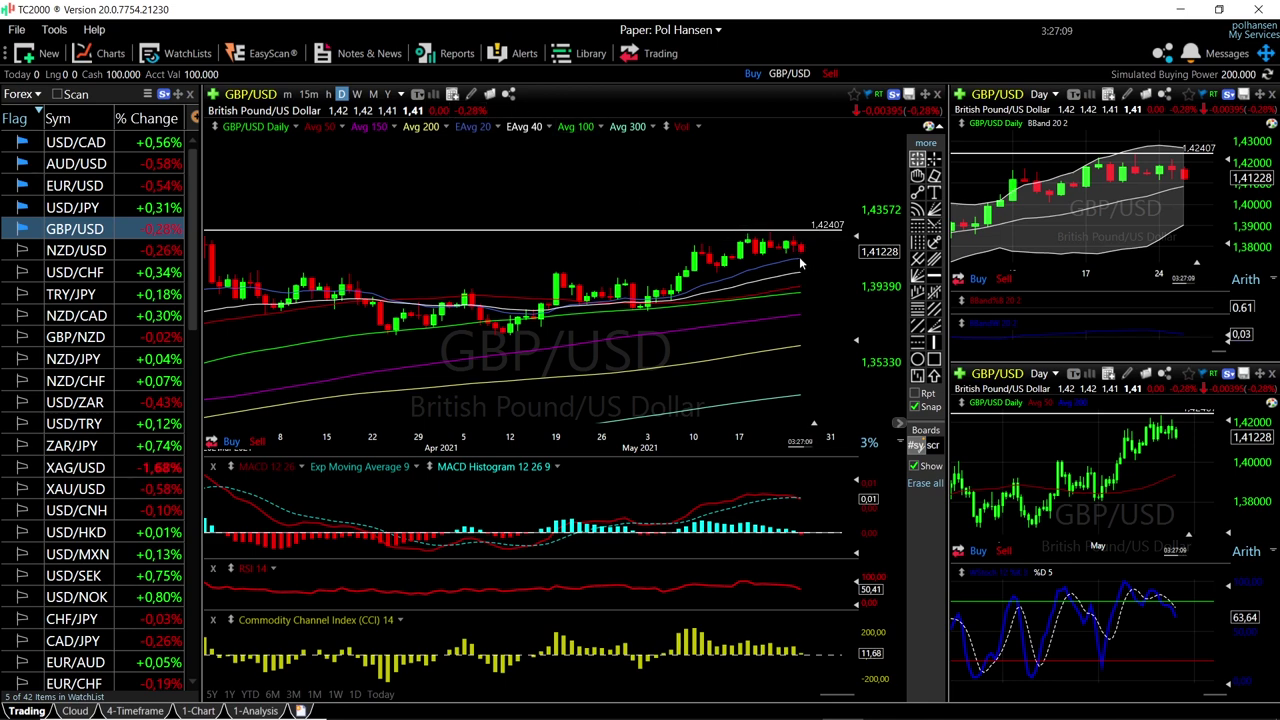
scroll(802, 256, "up", 2)
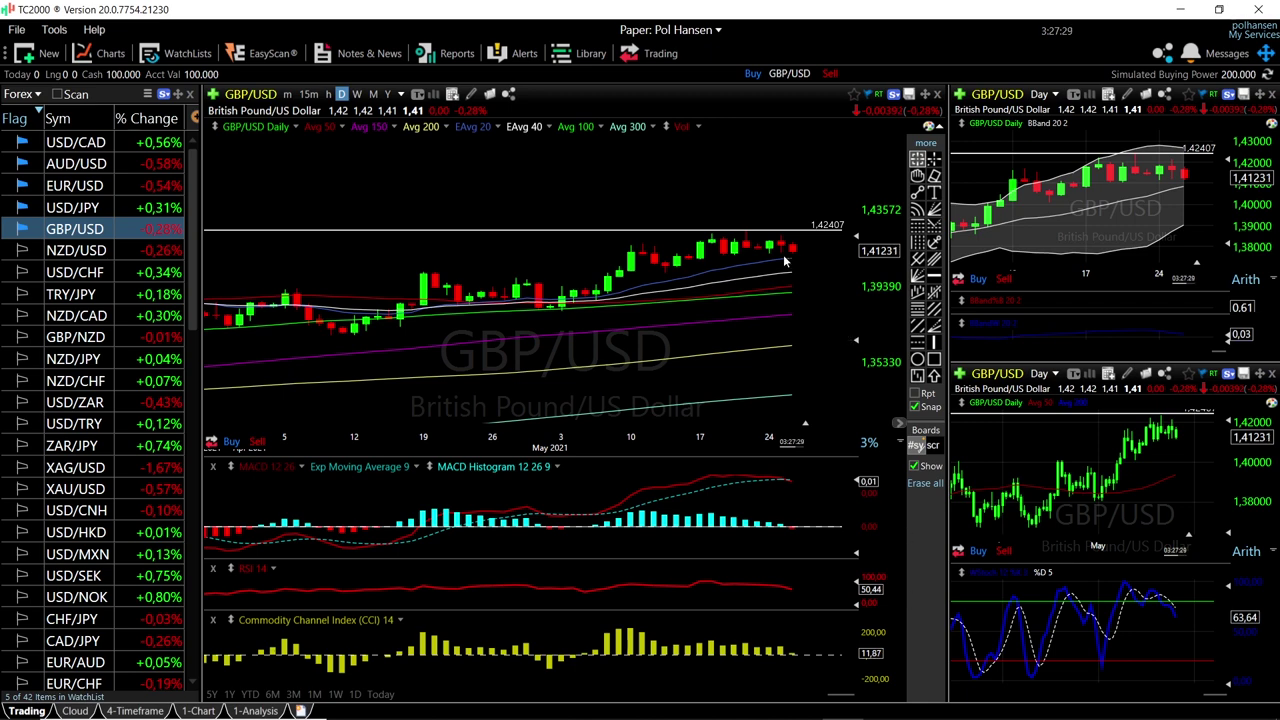
left_click_drag(790, 278, 799, 289)
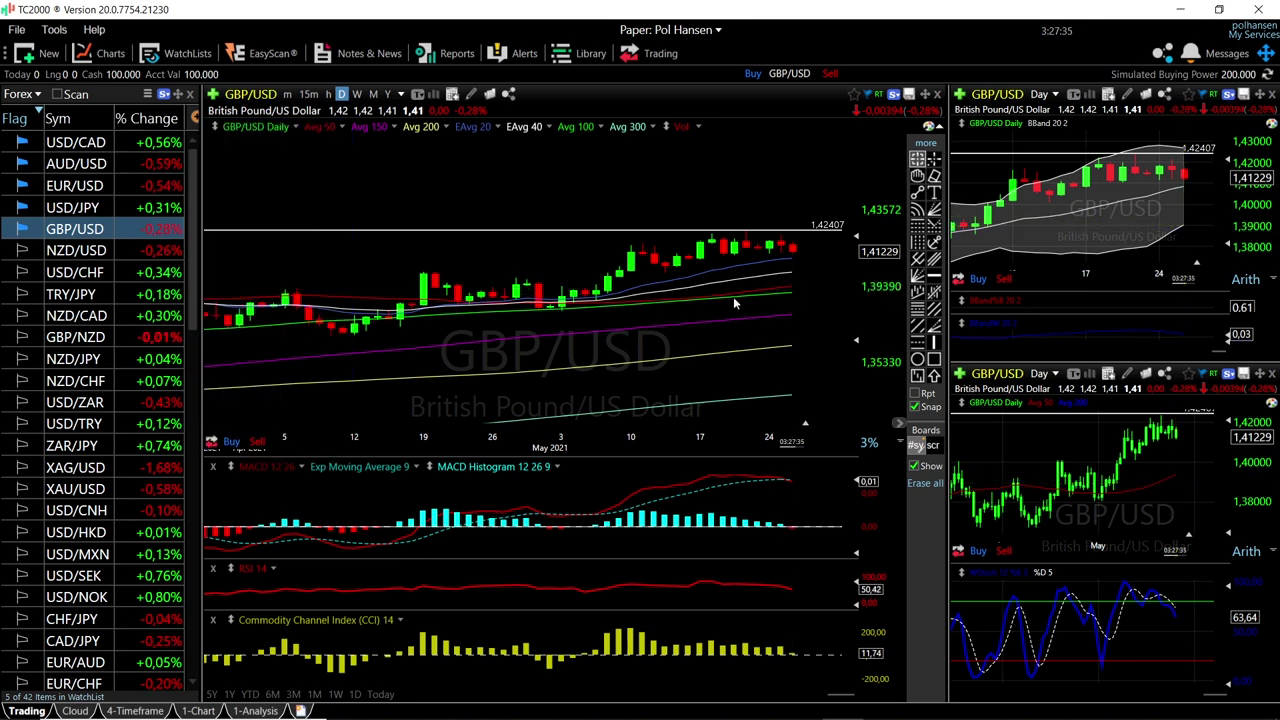
scroll(689, 302, "down", 2)
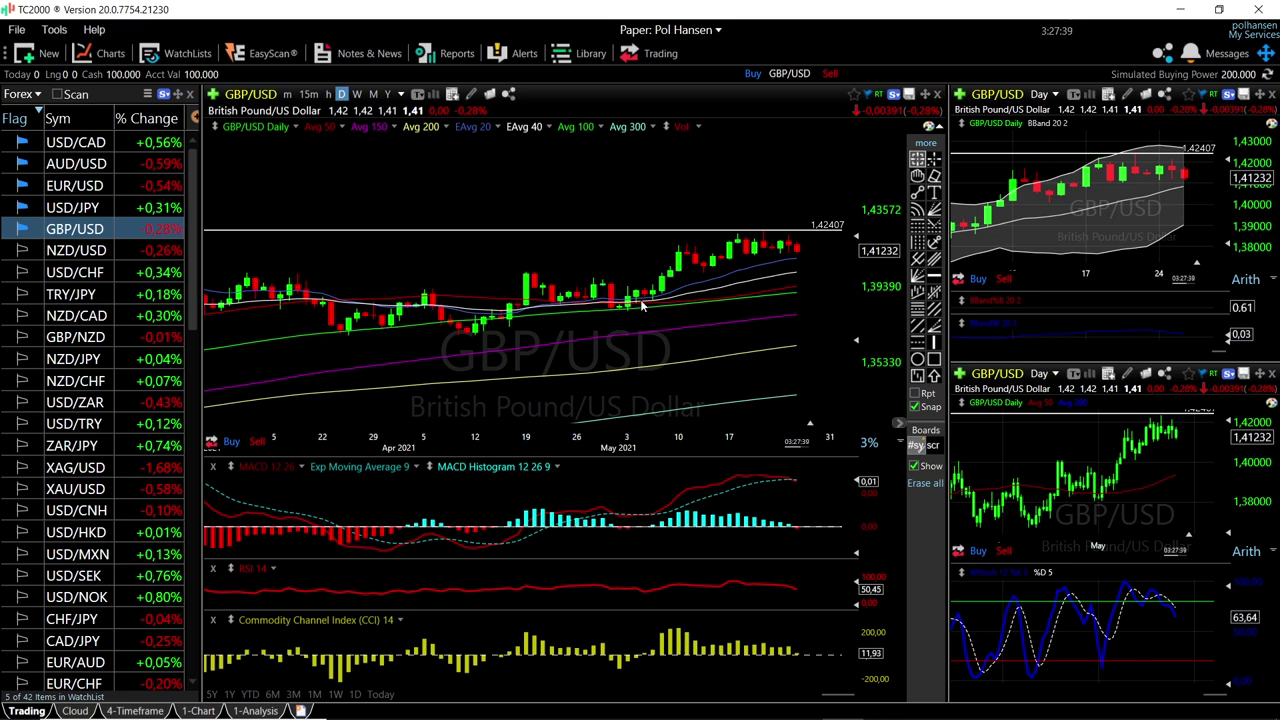
mouse_move(805, 236)
scroll(828, 216, "down", 3)
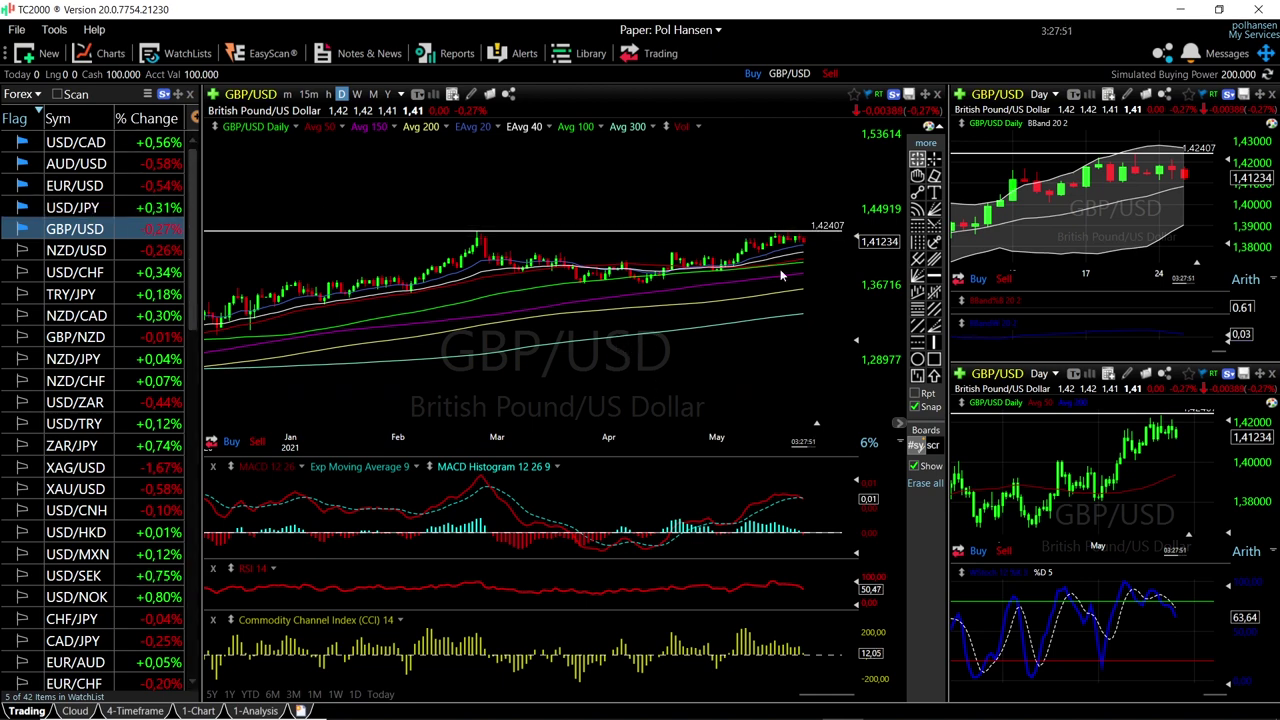
scroll(776, 268, "up", 2)
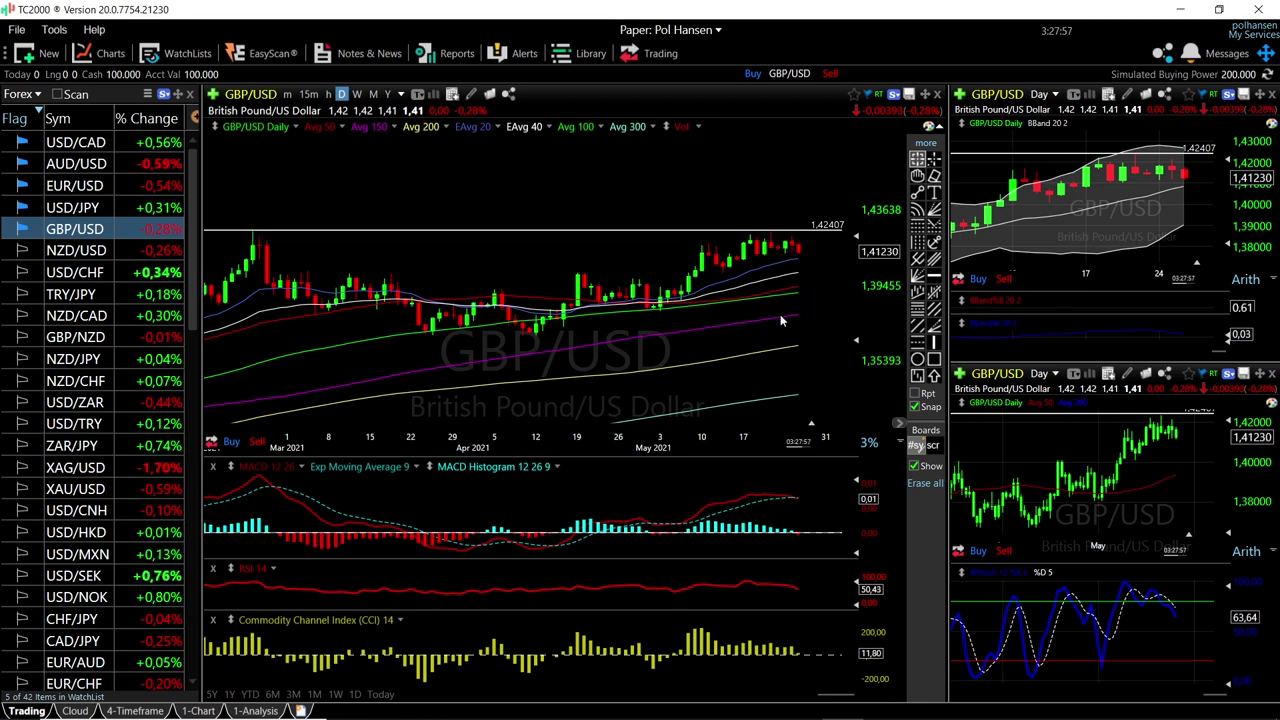
Move the watchlist up to USD/JPY and zoom its daily chart in and out
key("Up")
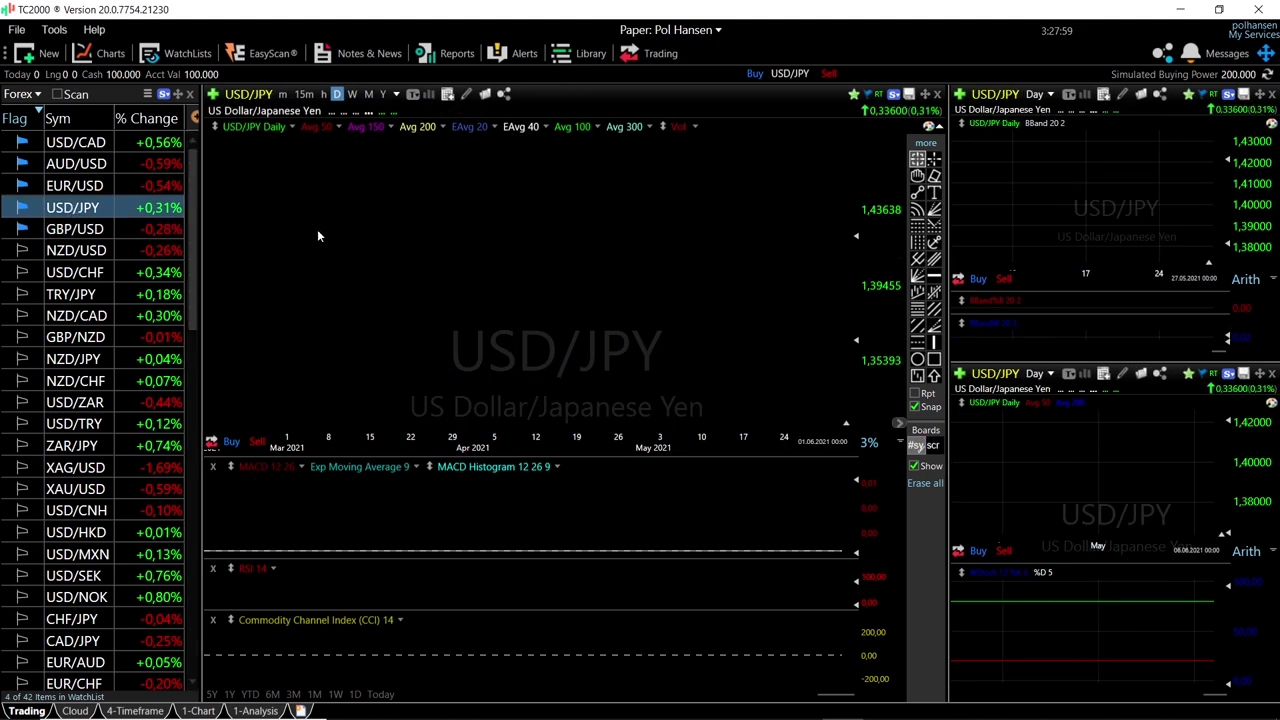
scroll(788, 330, "up", 3)
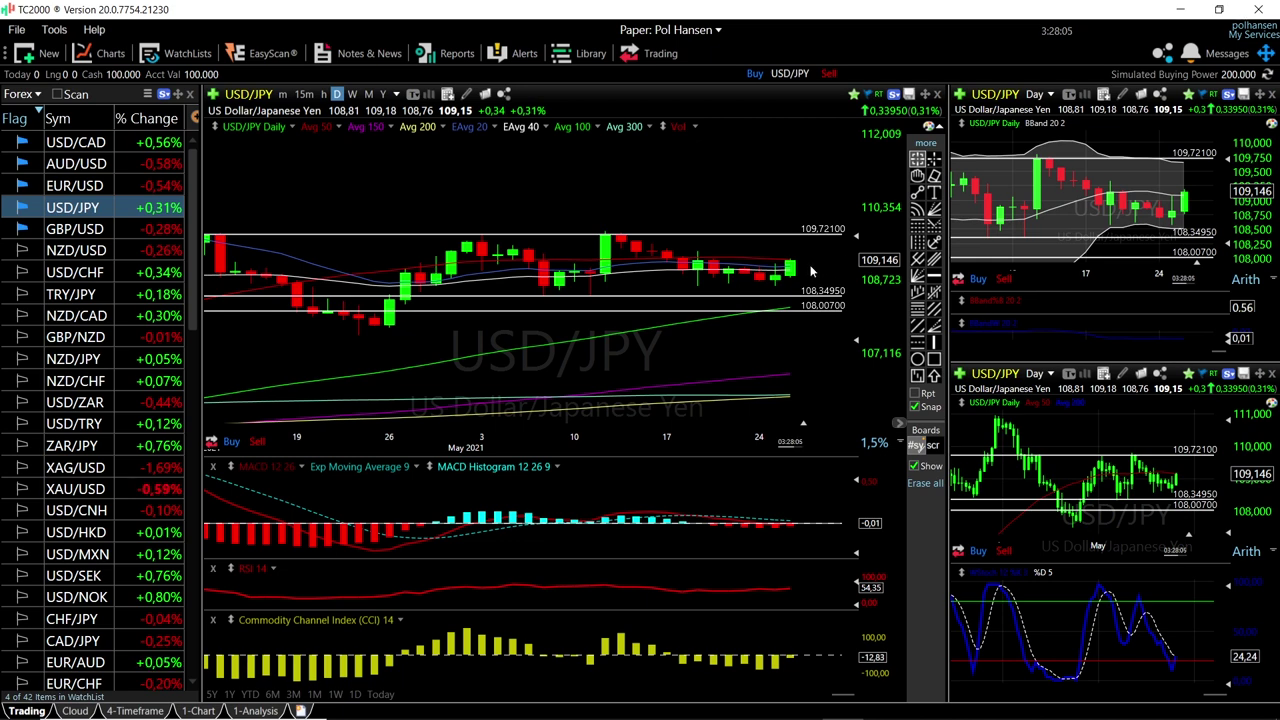
scroll(806, 272, "down", 2)
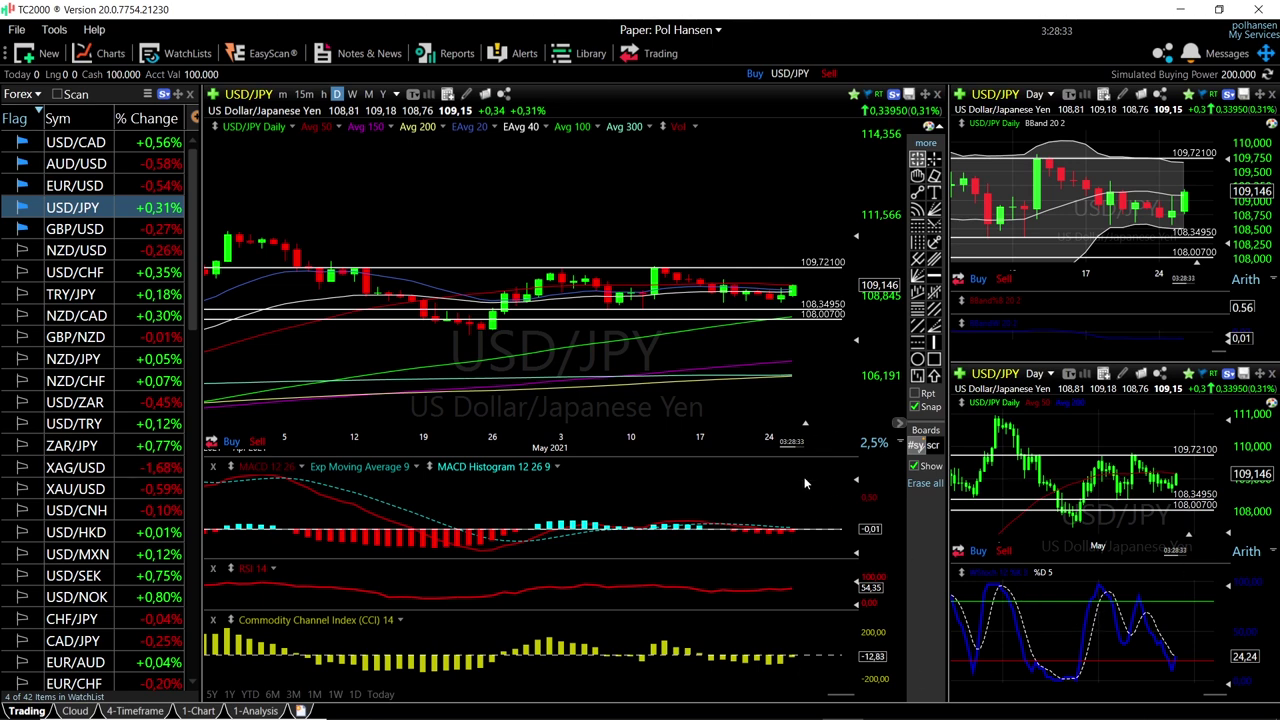
Switch the charts to EUR/USD from the watchlist and zoom the main chart
left_click(76, 188)
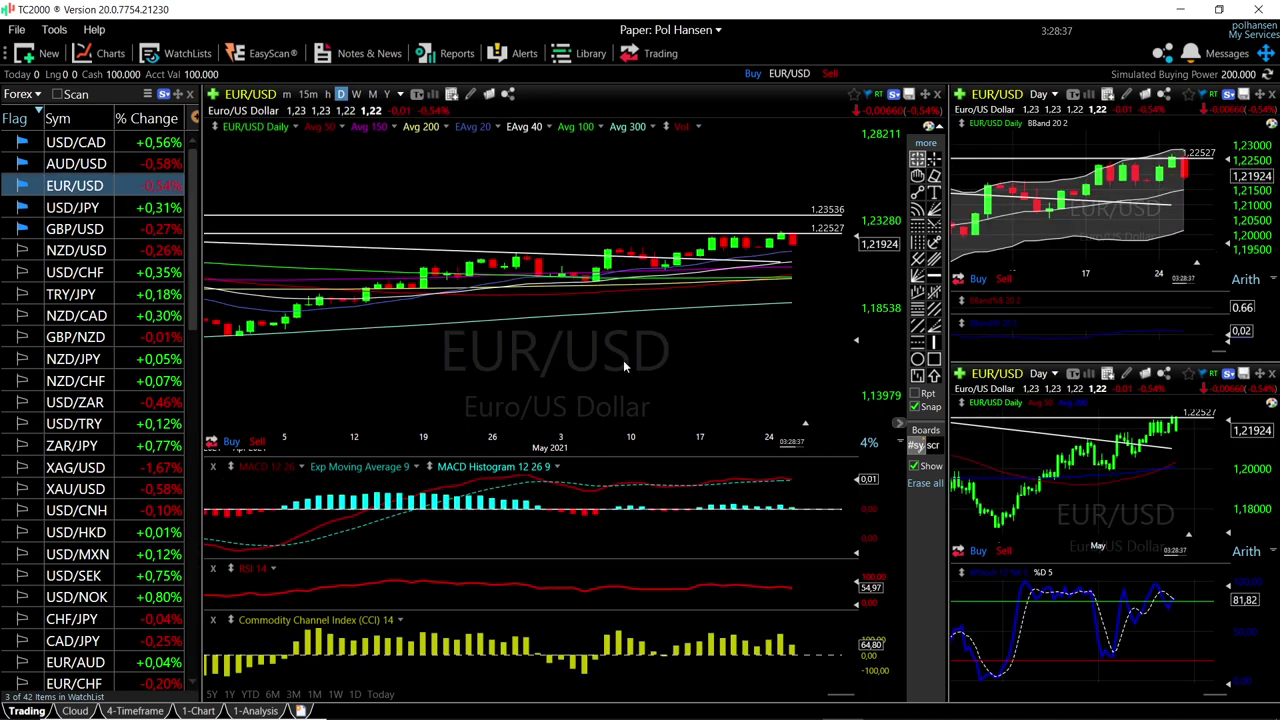
scroll(850, 252, "up", 1)
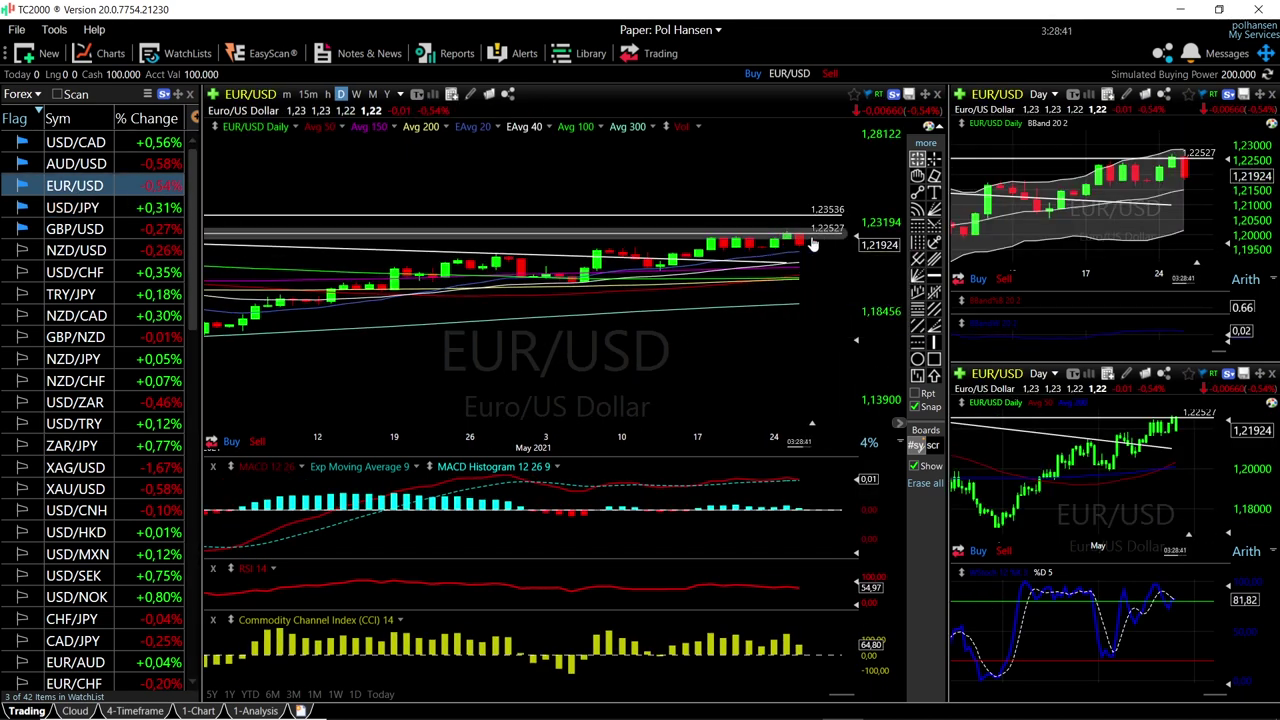
scroll(806, 243, "down", 1)
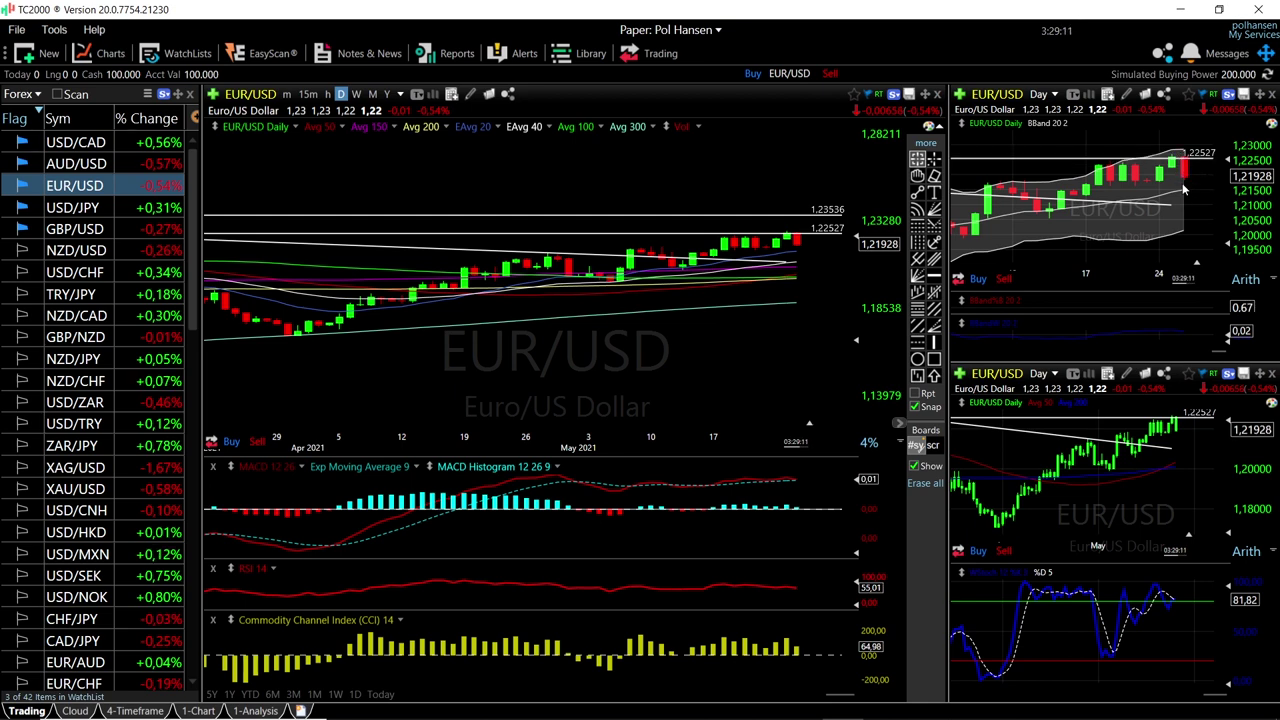
Read the latest EUR/USD bar's values in the data box
mouse_move(1184, 184)
scroll(790, 255, "up", 2)
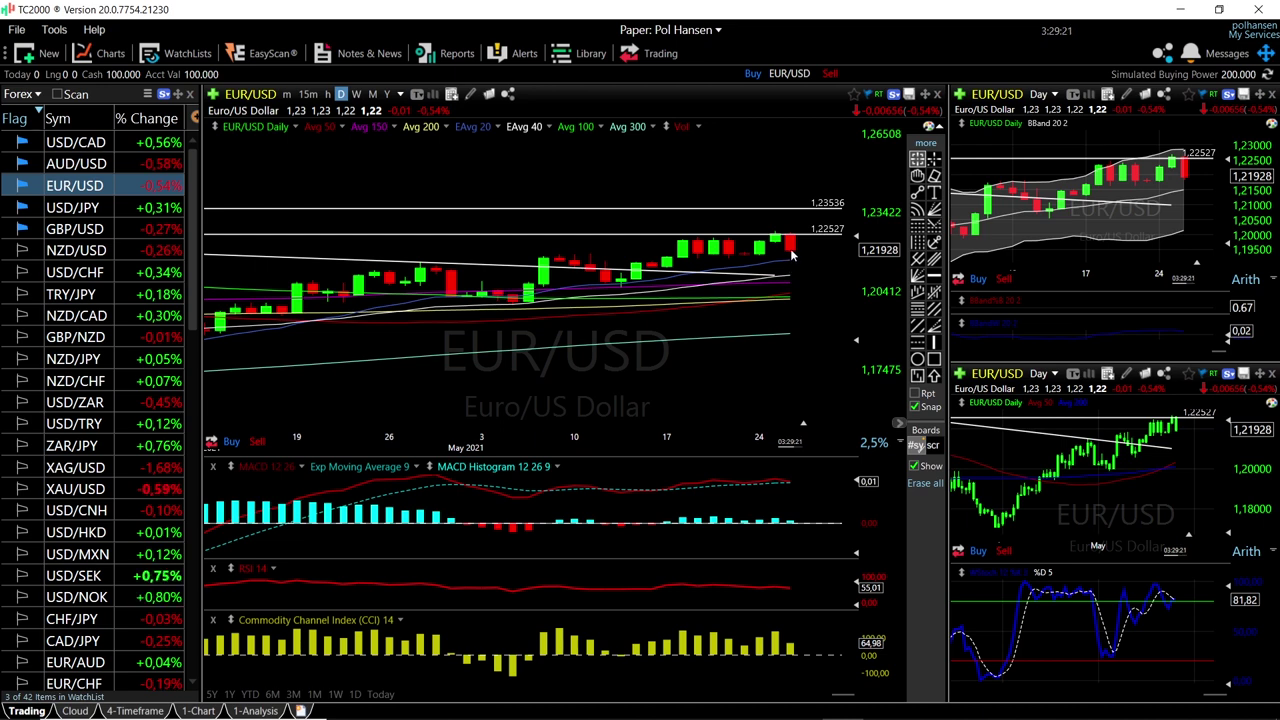
mouse_move(790, 272)
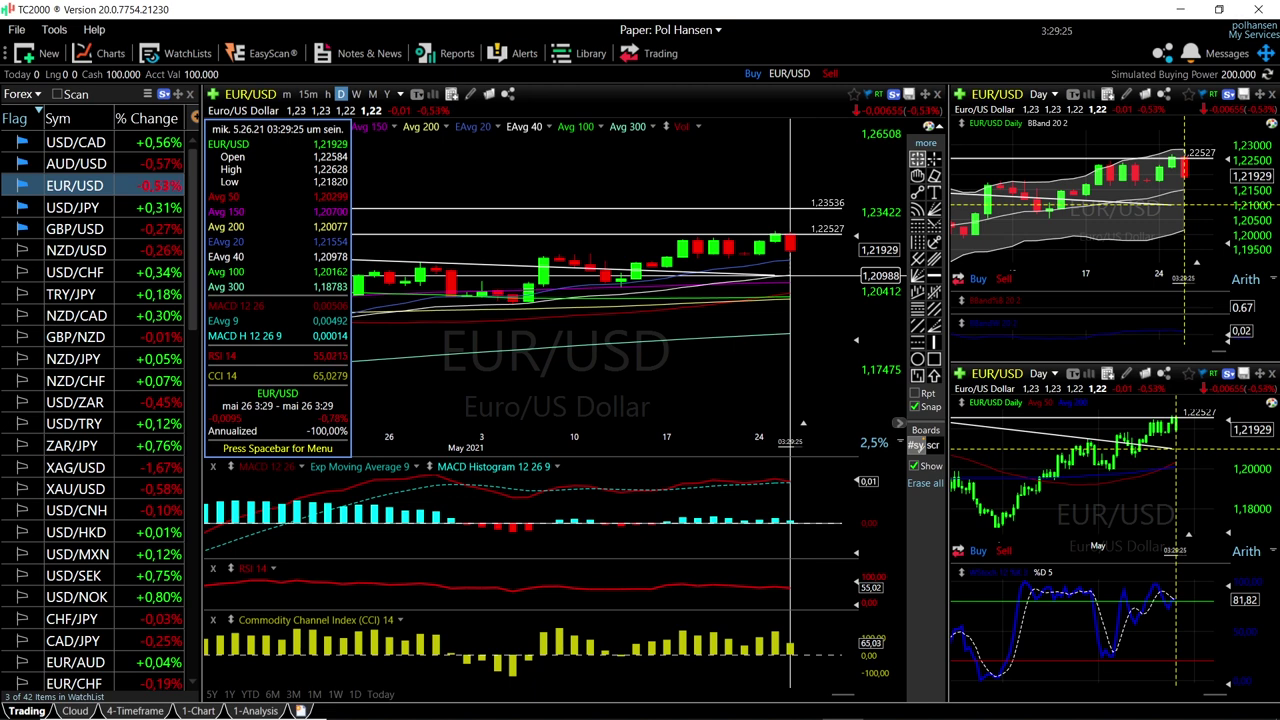
left_click_drag(790, 275, 792, 283)
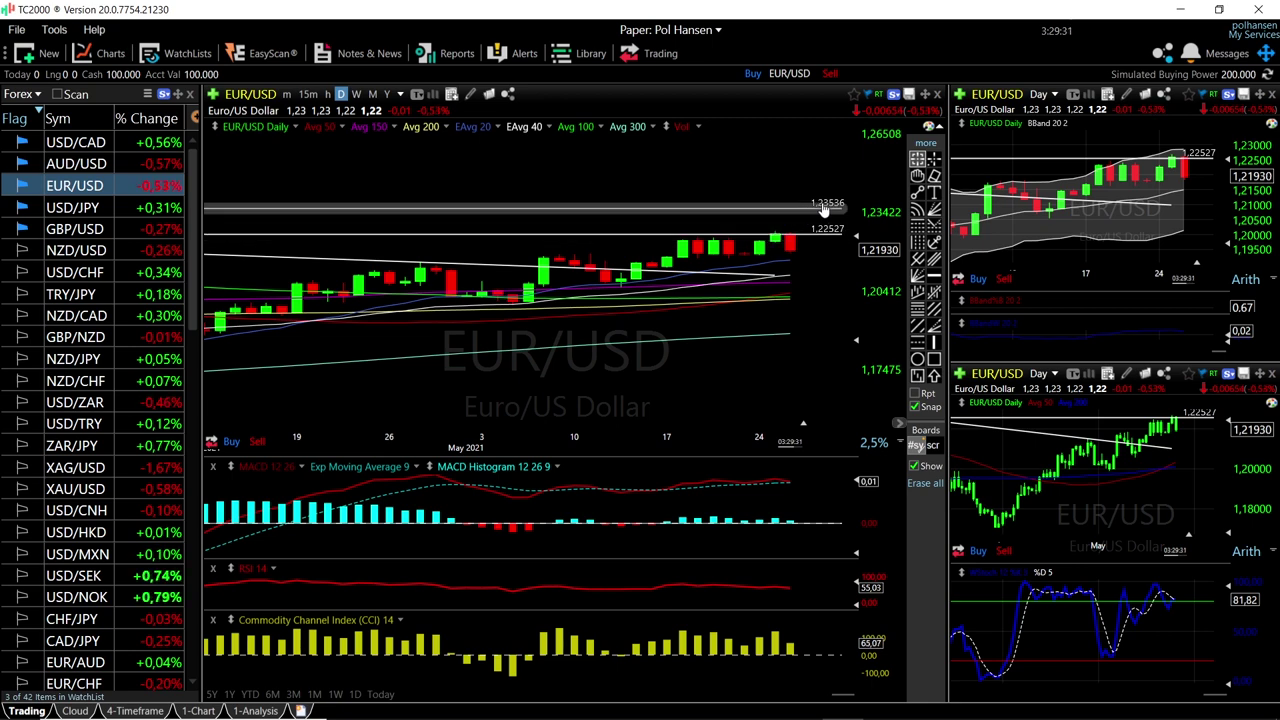
scroll(806, 305, "down", 2)
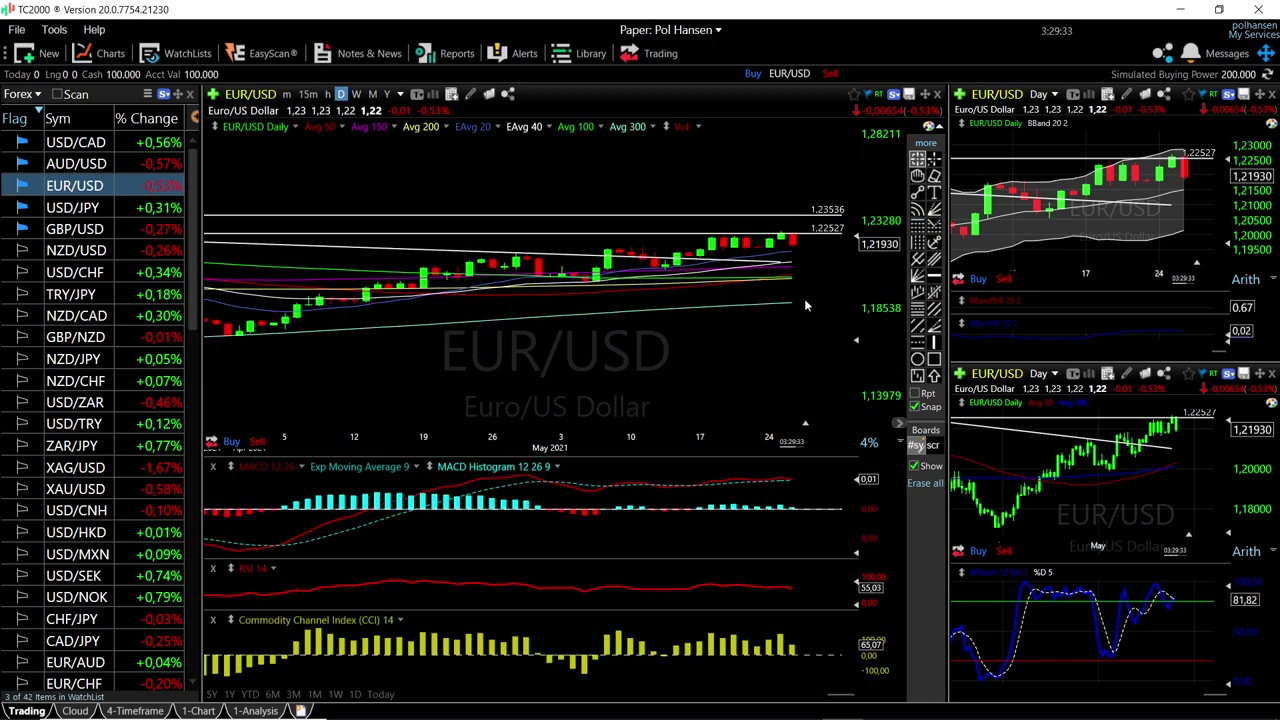
Move the watchlist up to AUD/USD and zoom its daily chart in and out
key("Up")
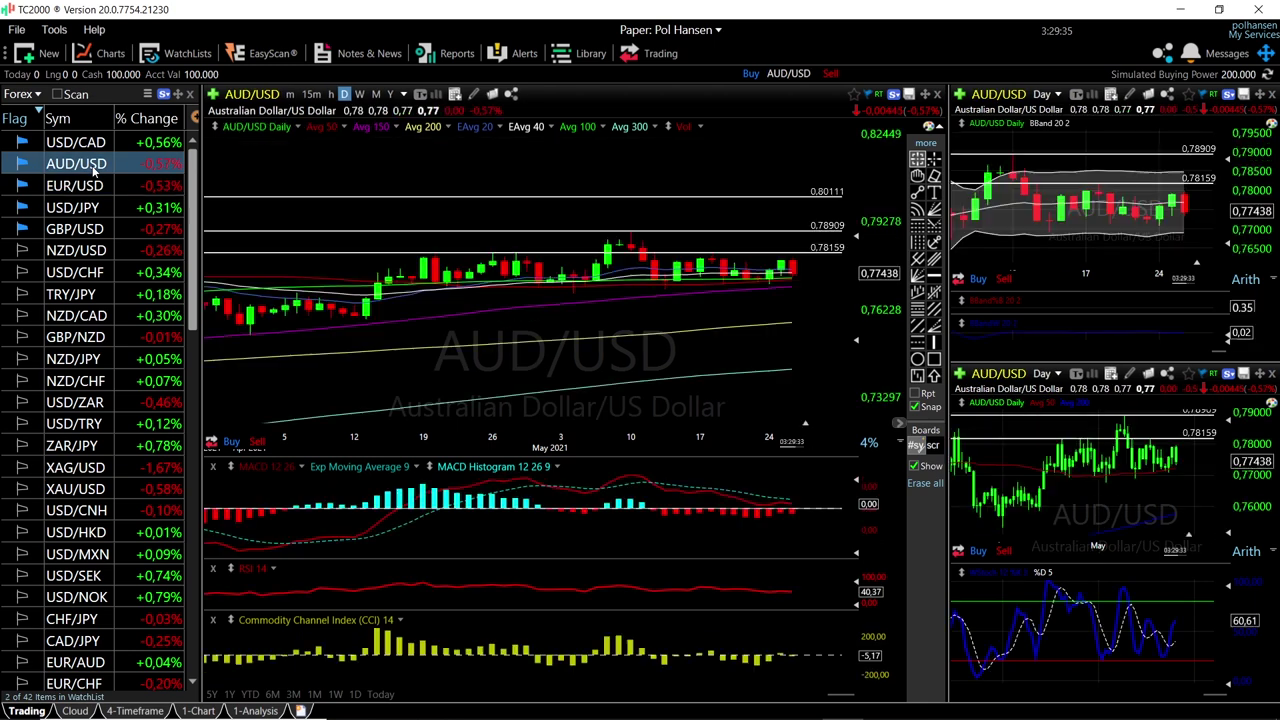
scroll(820, 305, "up", 1)
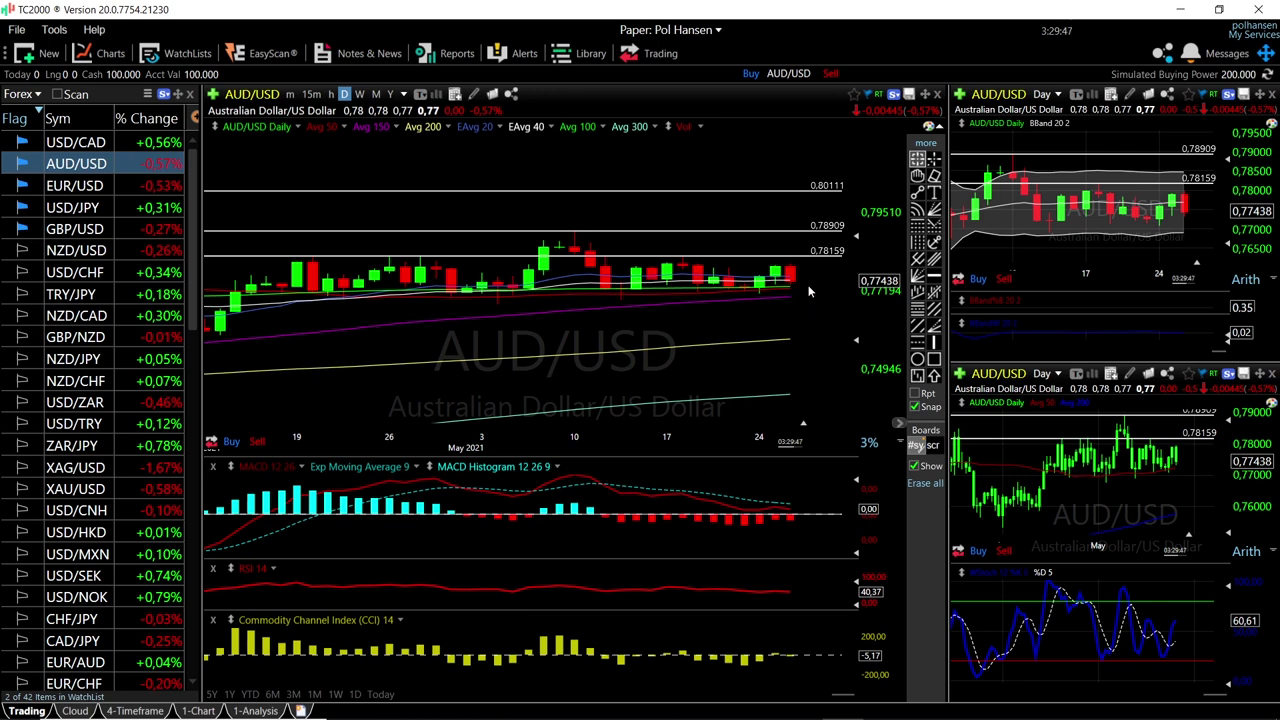
scroll(800, 330, "down", 1)
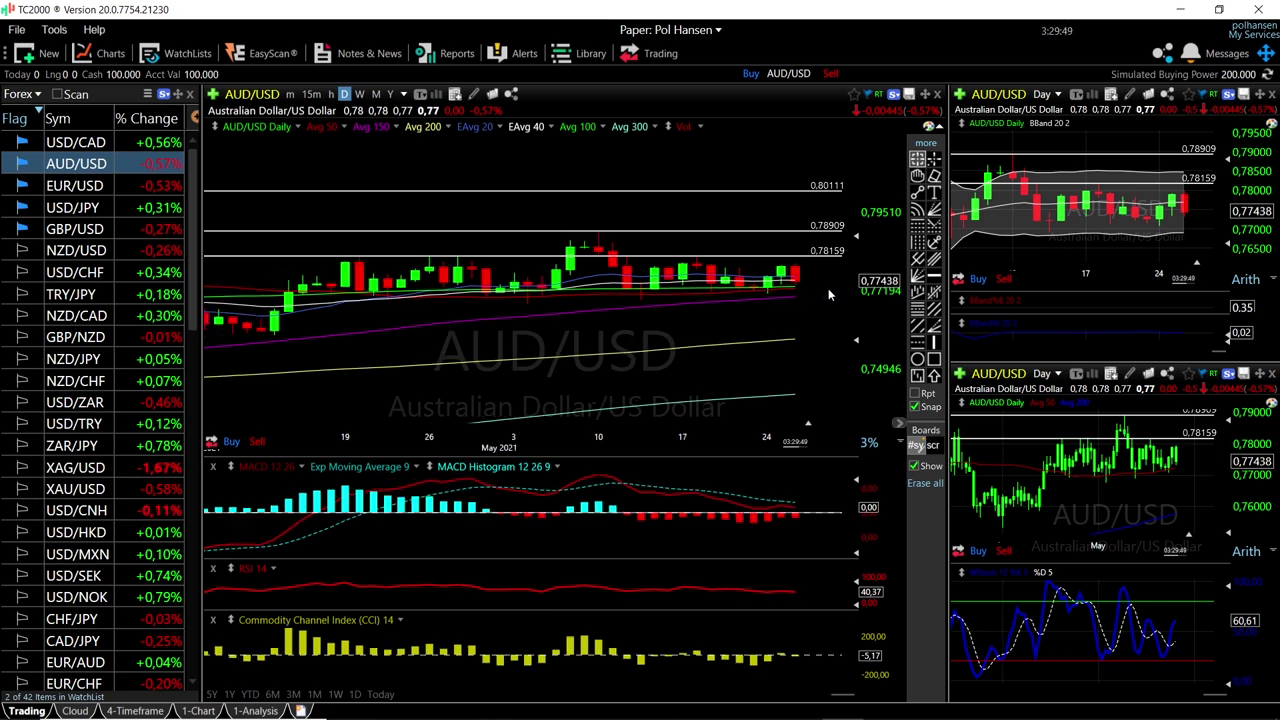
scroll(820, 295, "down", 1)
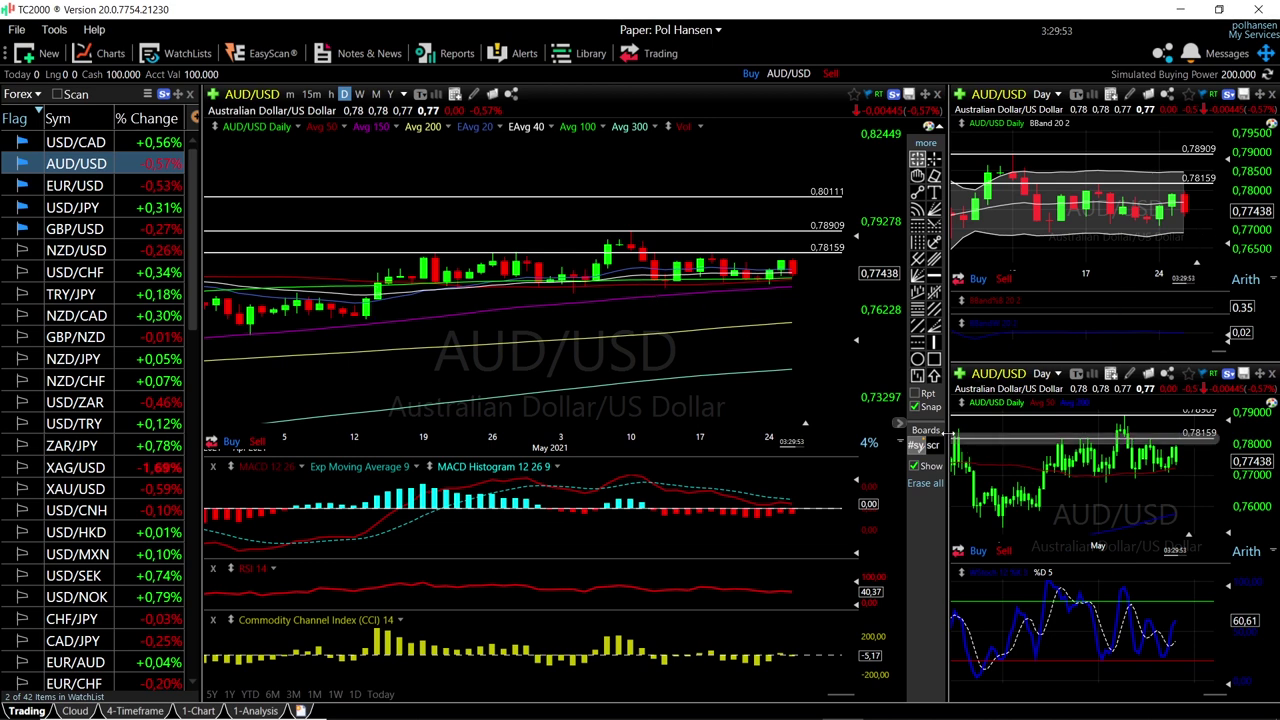
Box the mid-April to late-May AUD/USD range, about 0.789–0.770, with a rectangle
left_click(934, 366)
left_click_drag(791, 286, 424, 241)
left_click_drag(411, 233, 389, 233)
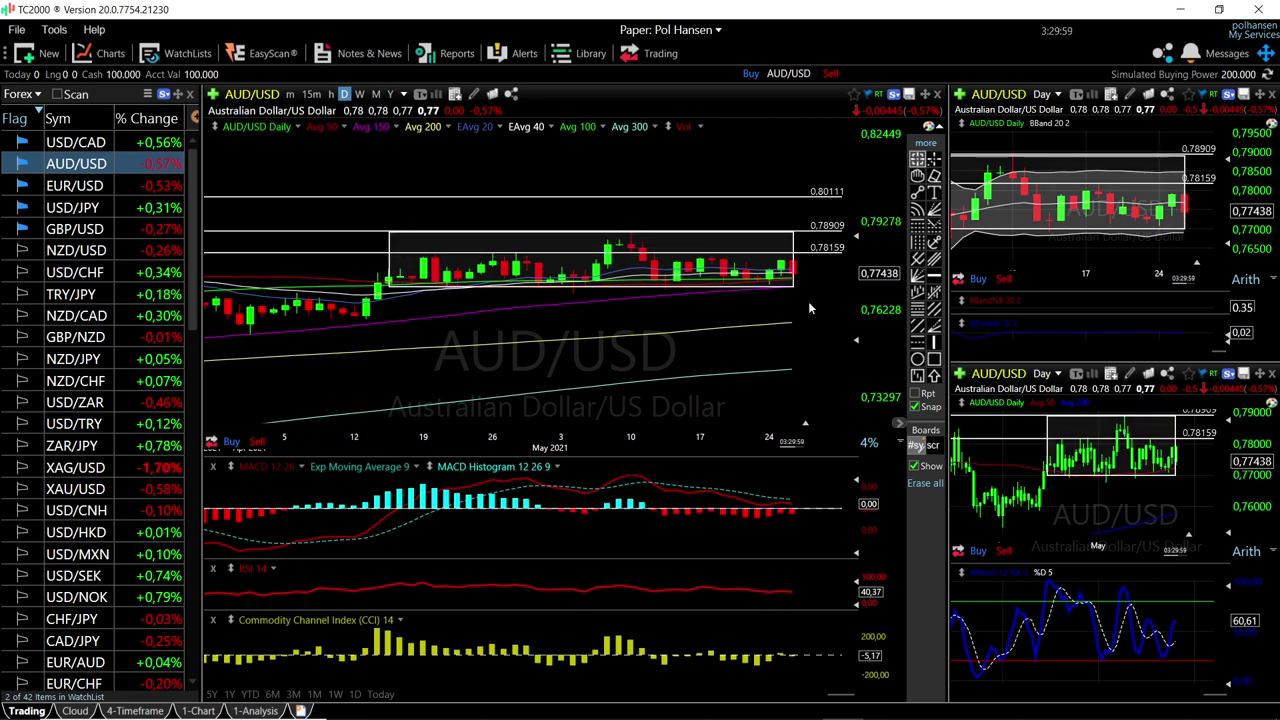
left_click_drag(801, 284, 803, 285)
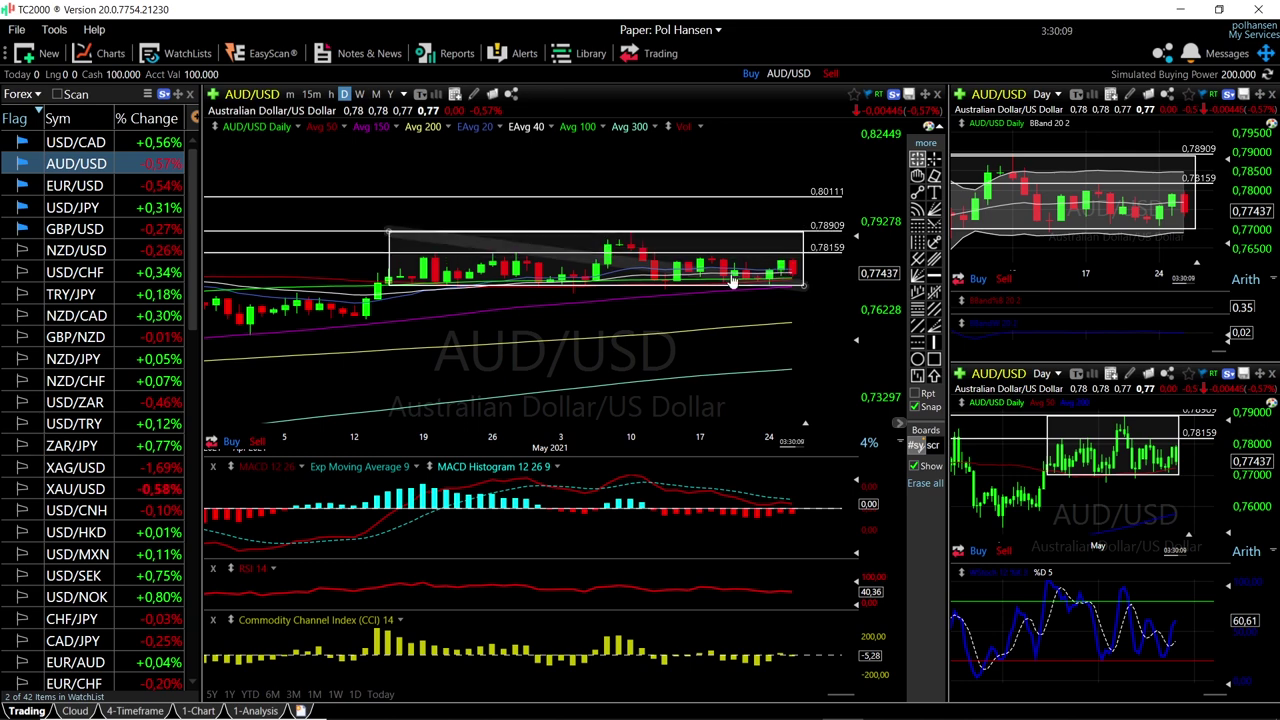
scroll(727, 278, "down", 2)
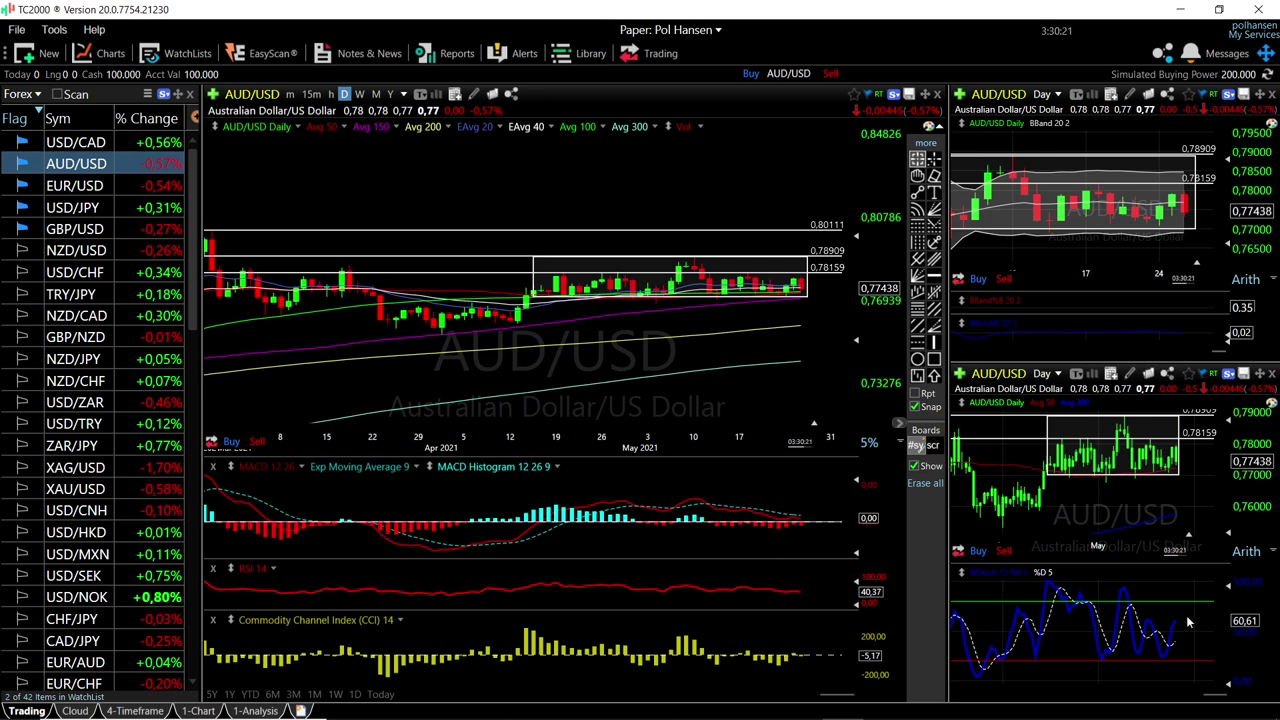
Switch the charts to USD/CAD and inspect the latest bar's values
left_click(77, 143)
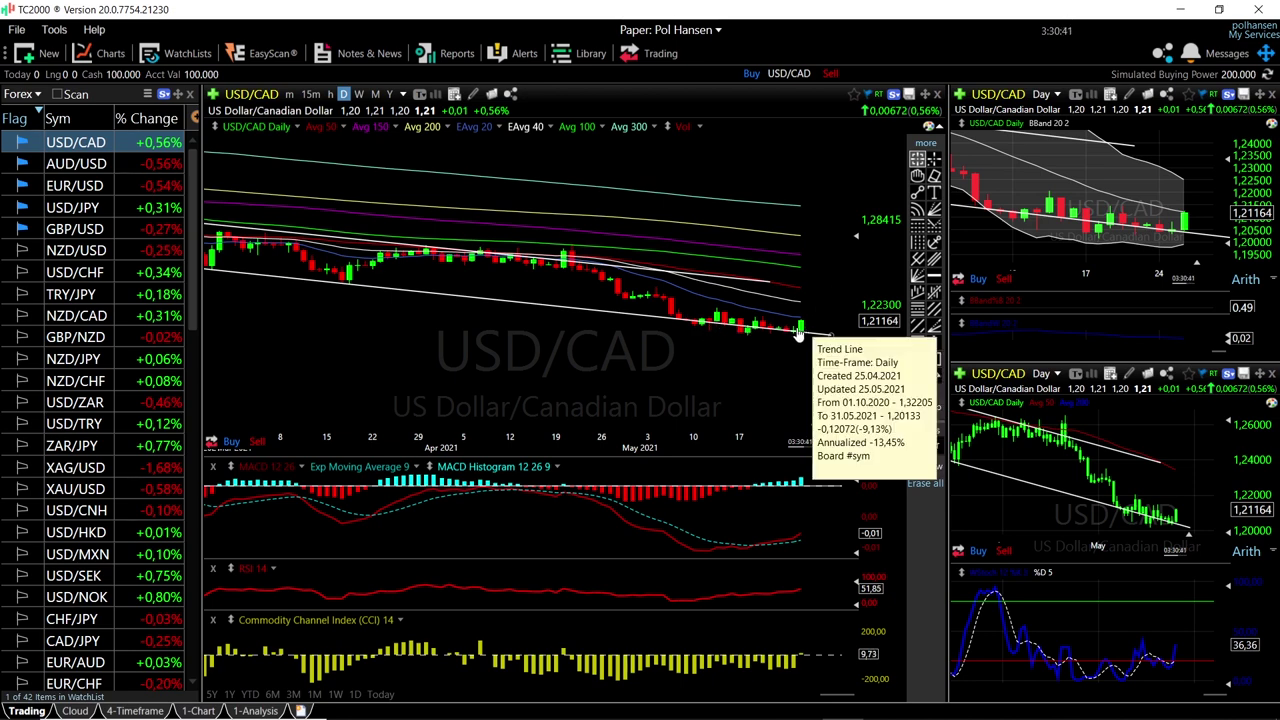
scroll(826, 308, "up", 2)
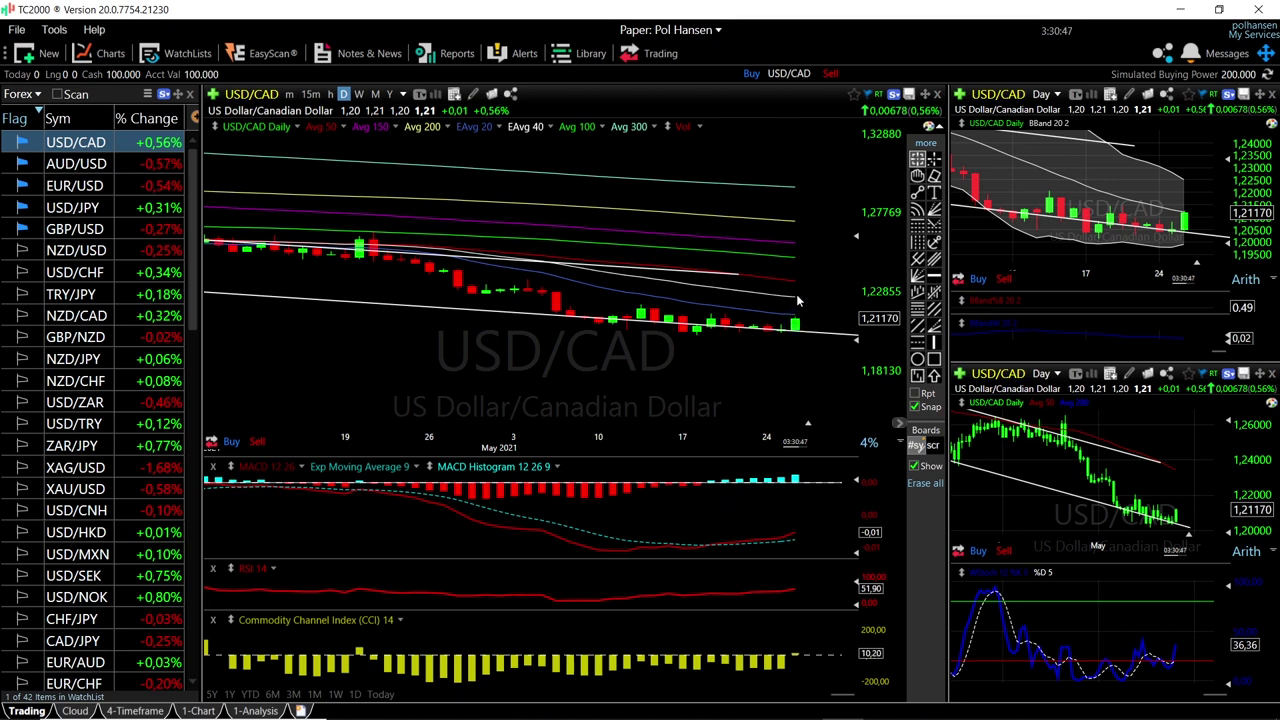
left_click(797, 300)
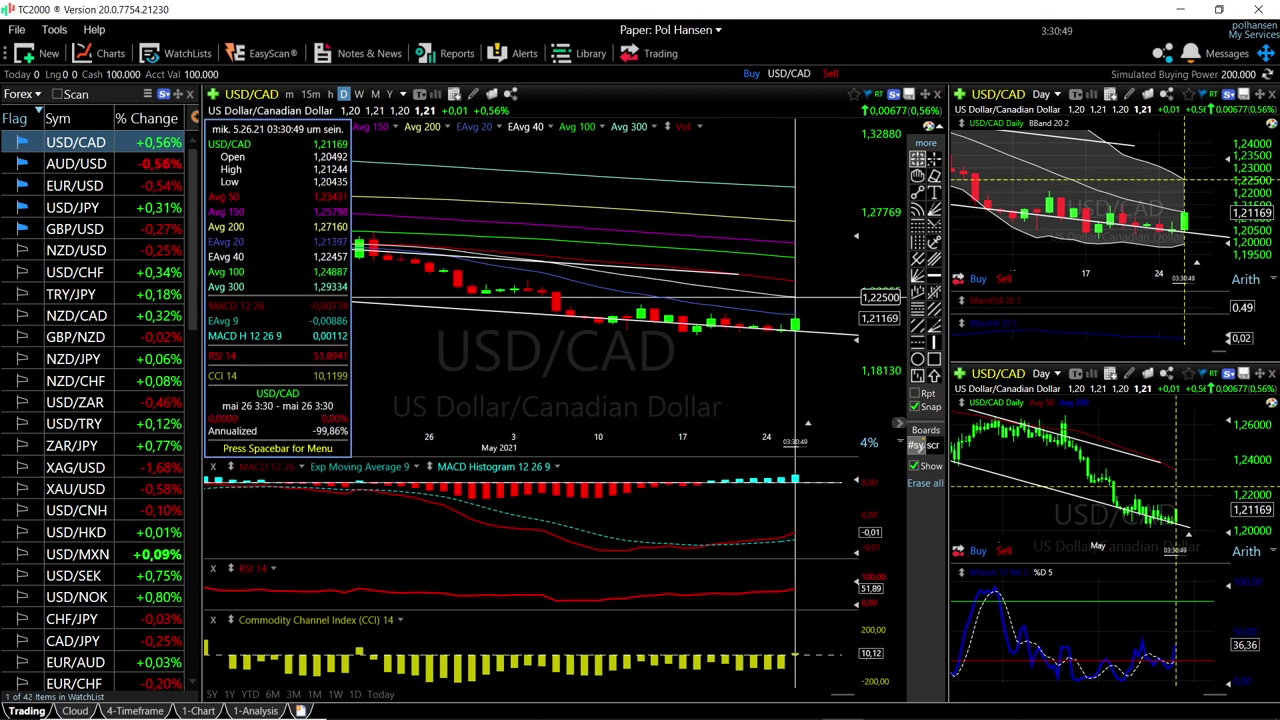
Move the upper trend line's end point near the latest USD/CAD bars
left_click(795, 286)
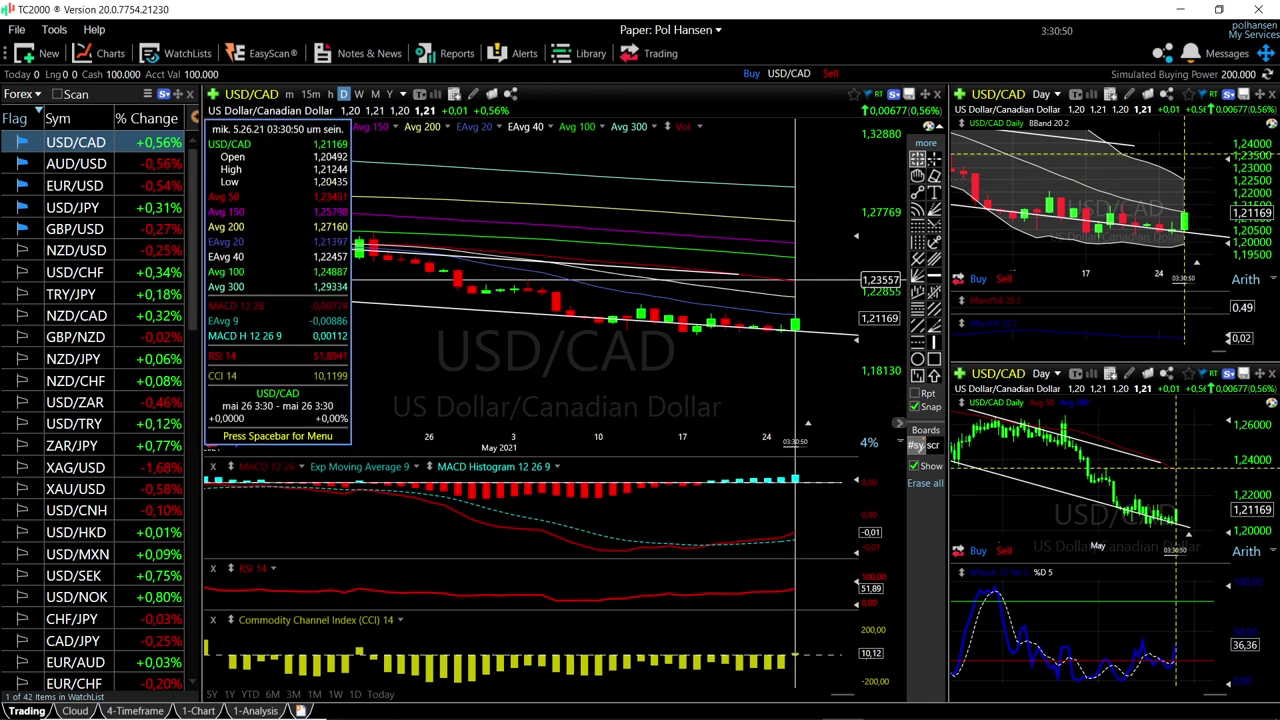
left_click_drag(738, 281, 810, 287)
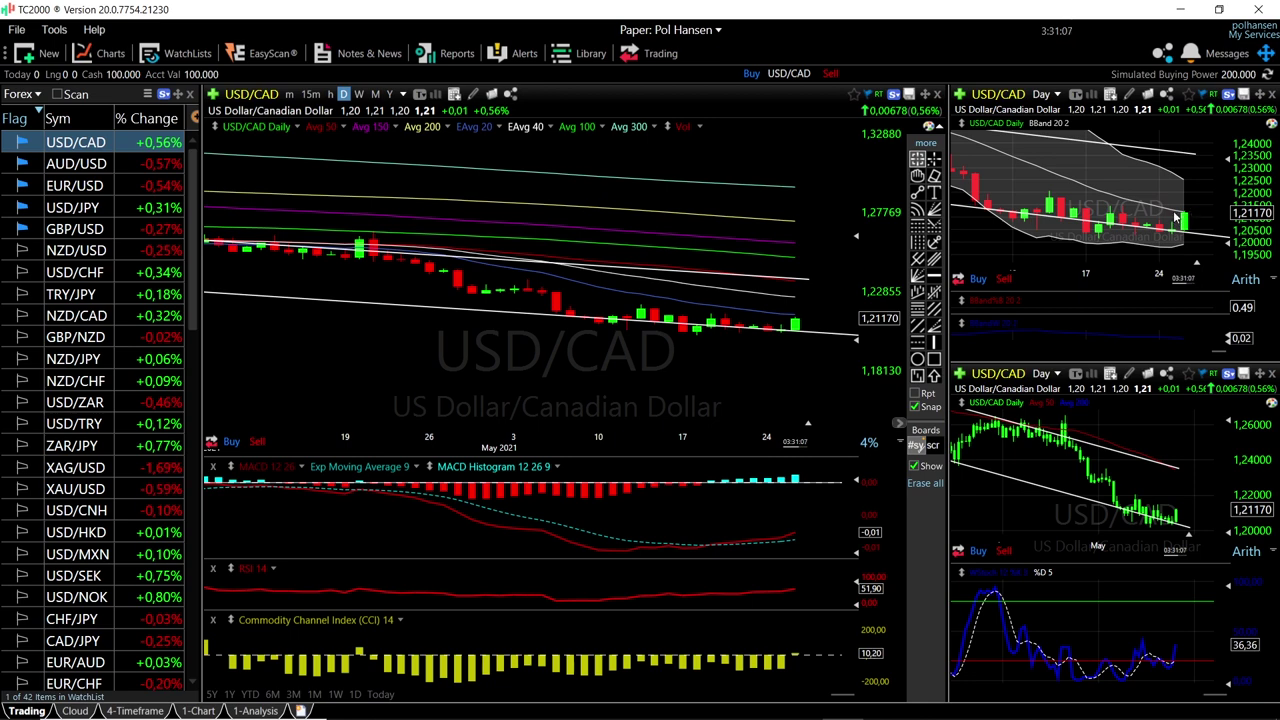
scroll(688, 400, "down", 2)
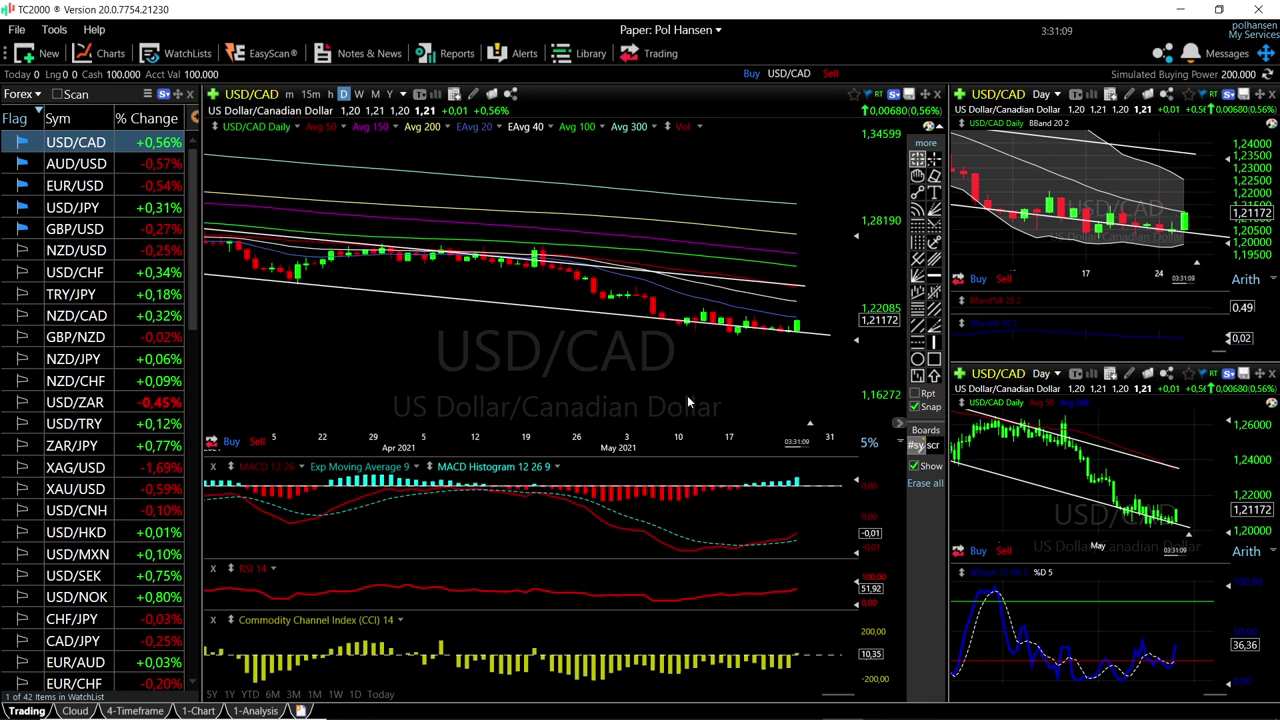